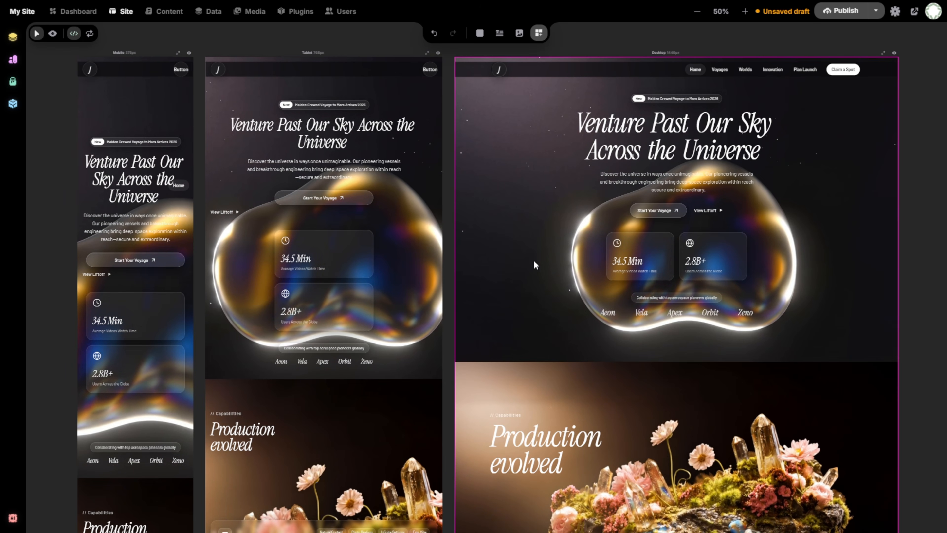
# Scroll the Mobile, Tablet and Desktop canvases until the draft saves, then focus a new tab's search box
pyautogui.scroll(-7, 533, 260)
pyautogui.scroll(5, 531, 350)
pyautogui.scroll(3, 532, 351)
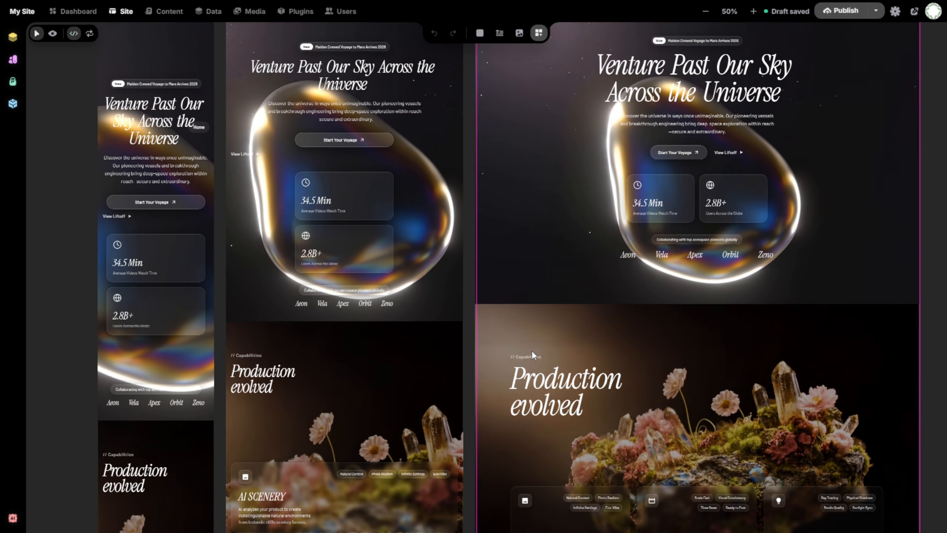
pyautogui.scroll(-8, 532, 355)
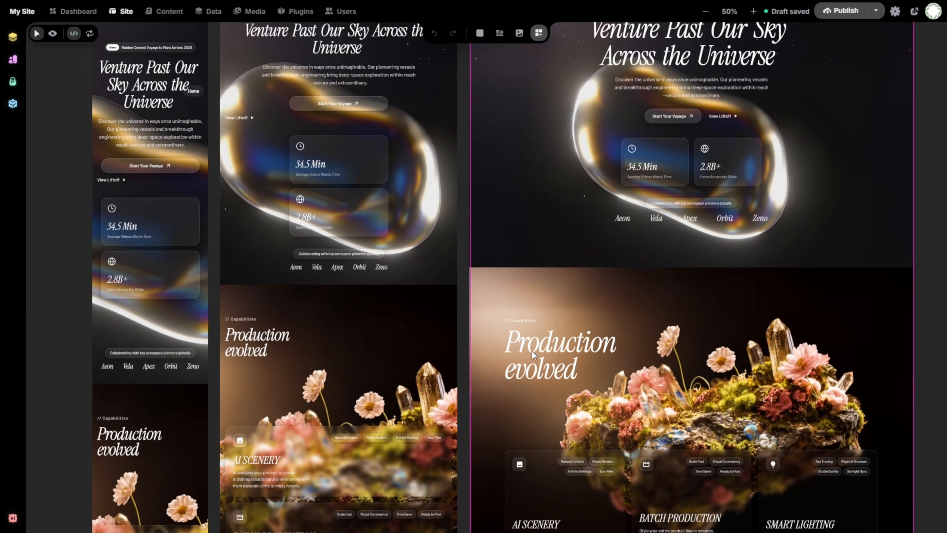
pyautogui.scroll(7, 532, 354)
pyautogui.scroll(-5, 533, 355)
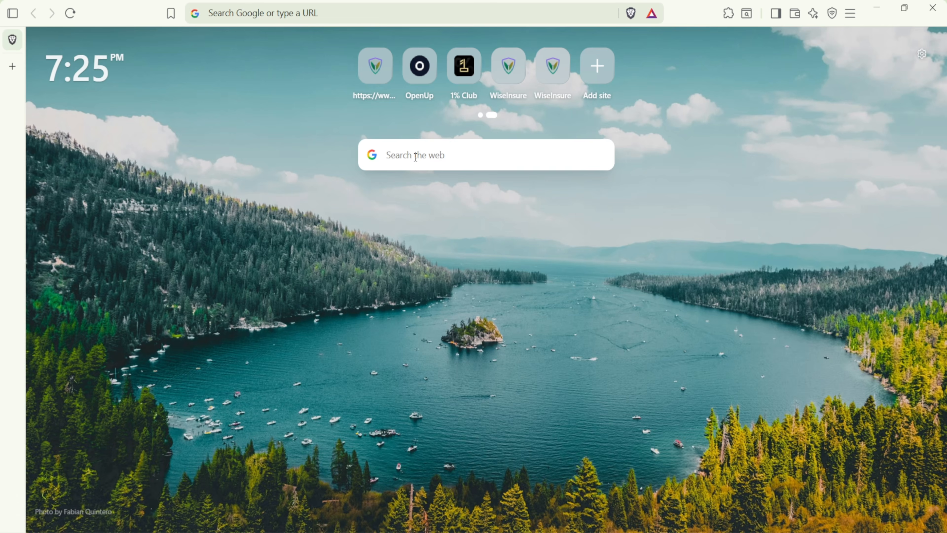
pyautogui.click(417, 161)
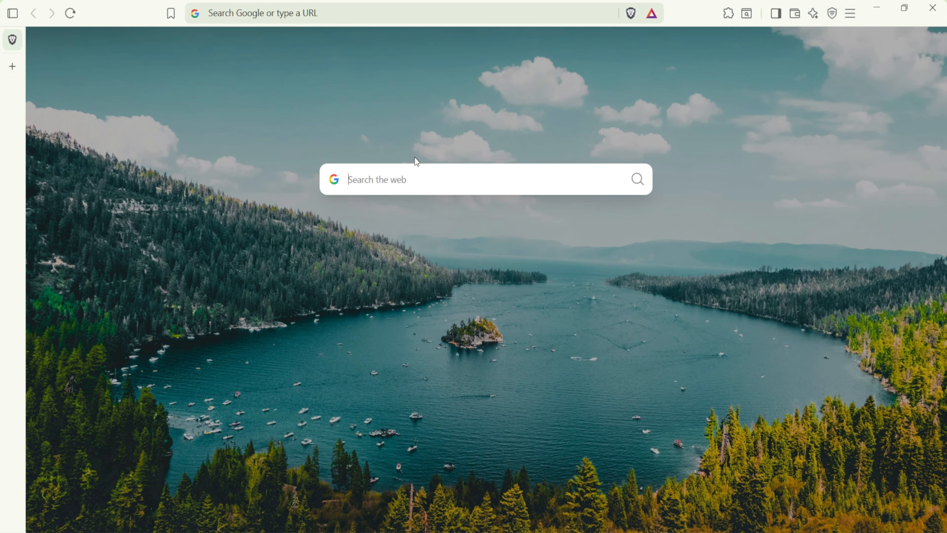
# Go to github.com/corebunch/instatic and show the page full screen
pyautogui.write('https://github.com/corebunch/instatic')
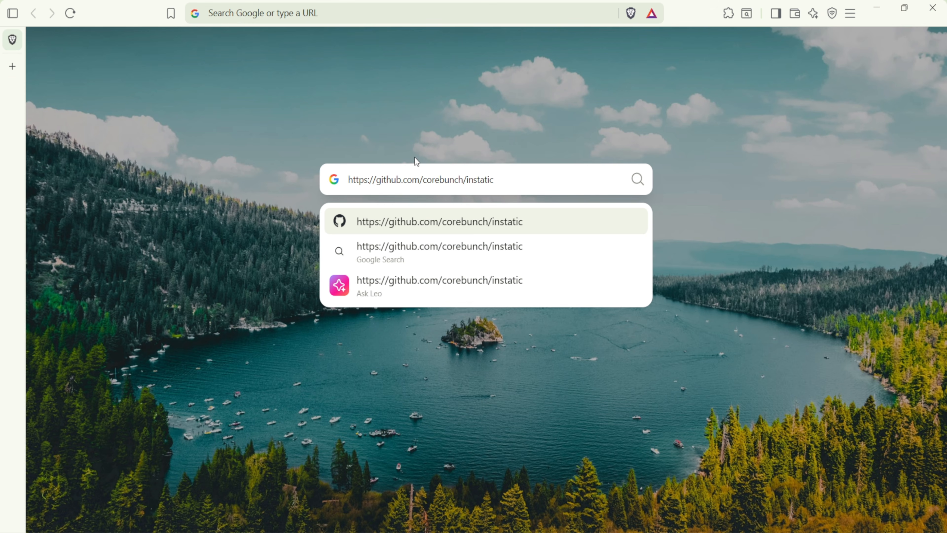
pyautogui.press('Return')
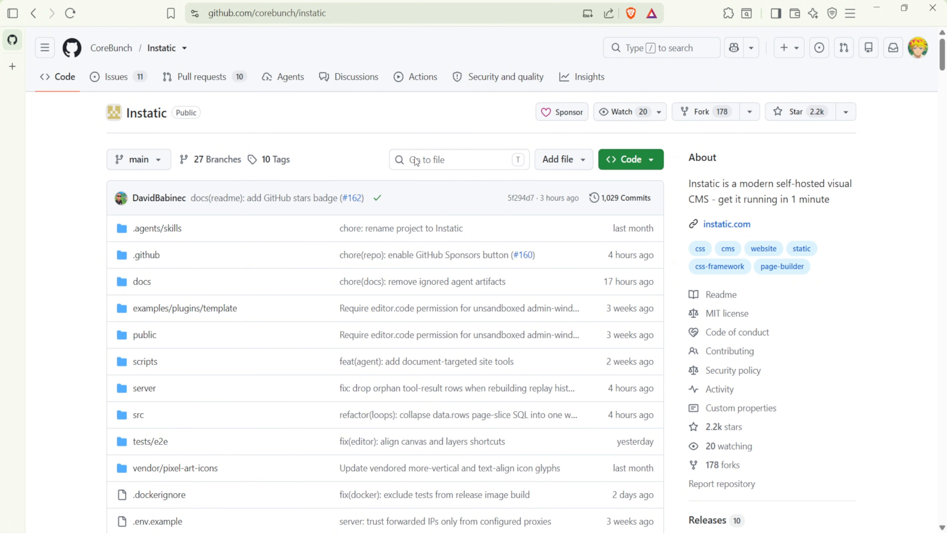
pyautogui.press('F11')
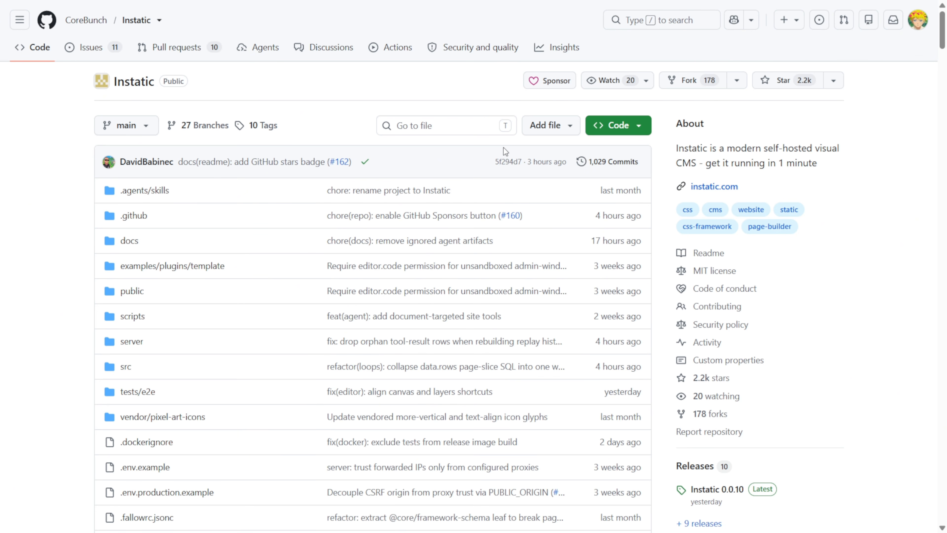
# Scroll the README down to the Quick start instructions
pyautogui.scroll(-15, 503, 147)
pyautogui.scroll(-20, 503, 148)
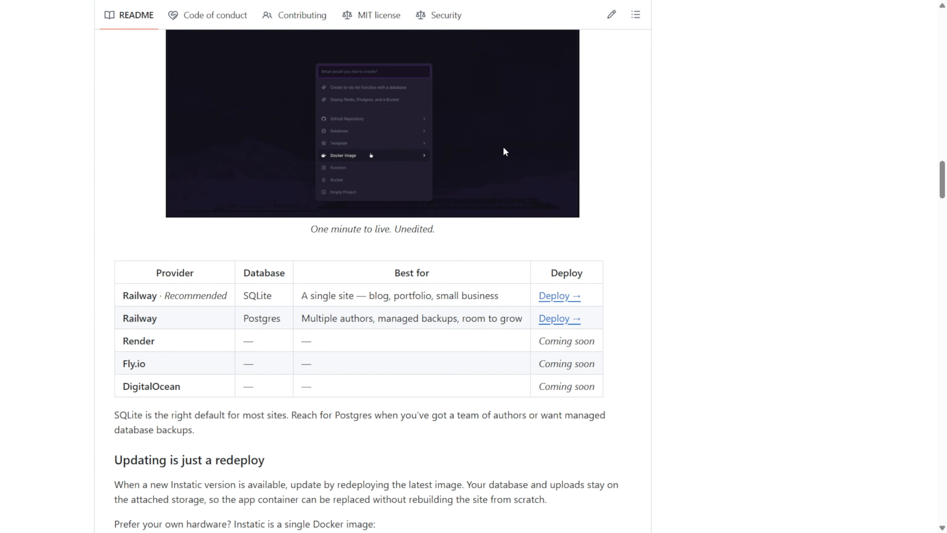
pyautogui.scroll(-20, 504, 152)
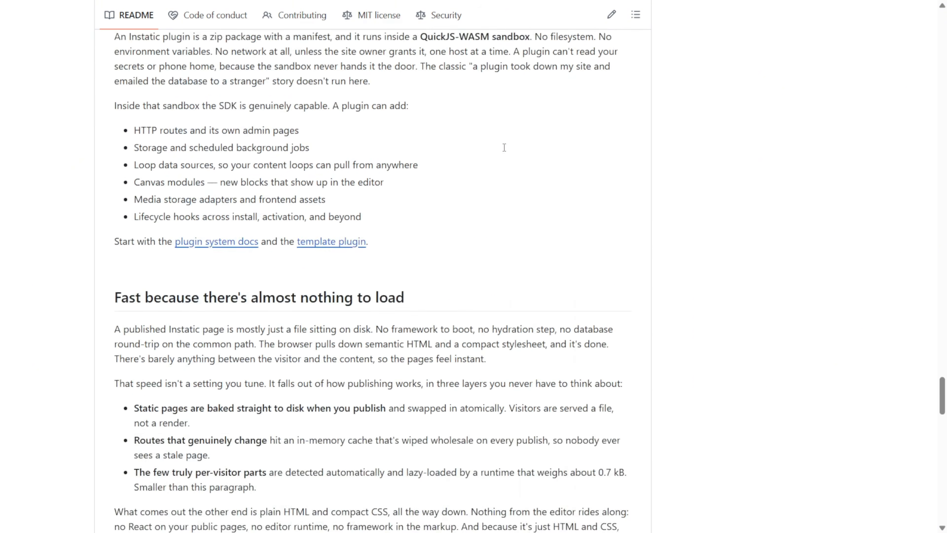
pyautogui.scroll(5, 504, 147)
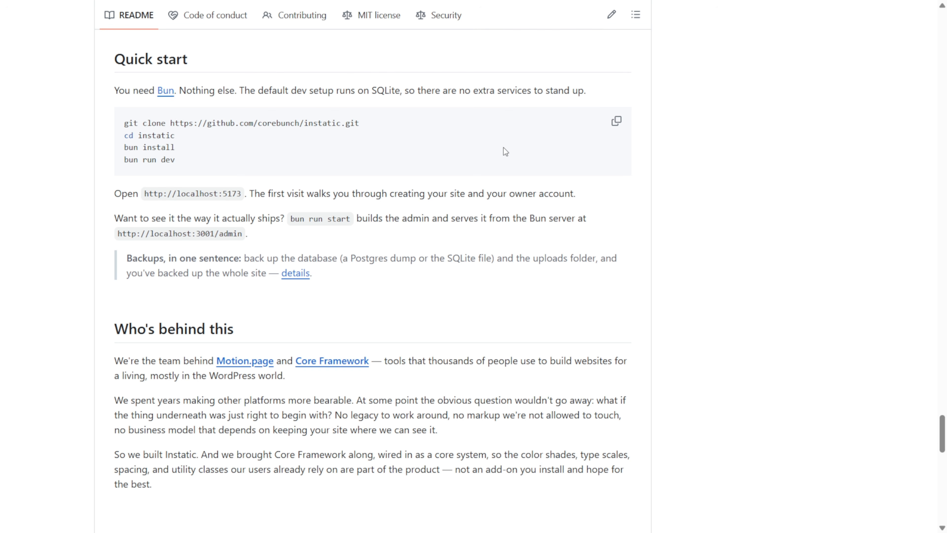
# Select the Quick start command lines, including cd instatic and bun install
pyautogui.scroll(10, 504, 148)
pyautogui.scroll(-7, 503, 149)
pyautogui.moveTo(124, 242); pyautogui.dragTo(368, 241)
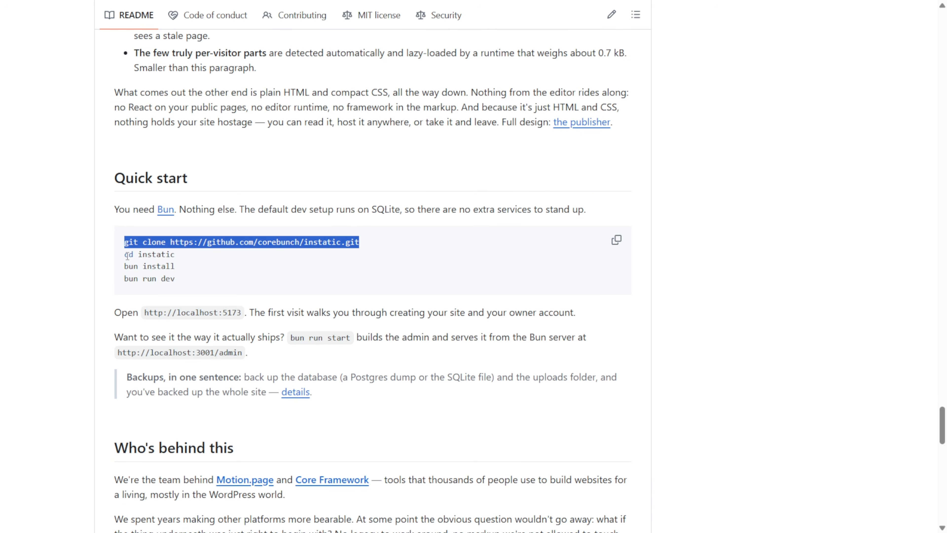
pyautogui.moveTo(126, 254); pyautogui.dragTo(180, 258)
pyautogui.moveTo(126, 267); pyautogui.dragTo(175, 277)
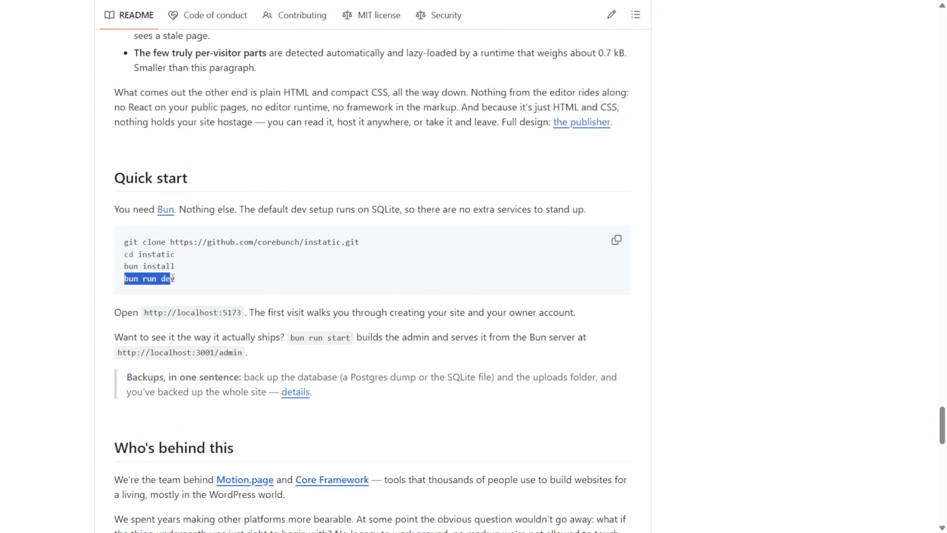
# Copy the HTTPS clone URL from the Code dropdown and start Clone Git Repository in VS Code
pyautogui.scroll(20, 451, 274)
pyautogui.scroll(20, 452, 276)
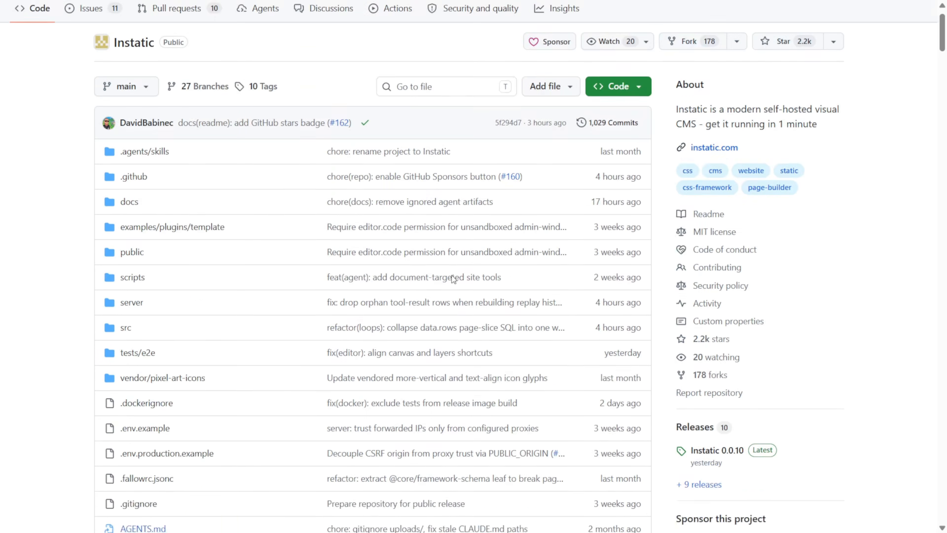
pyautogui.click(638, 128)
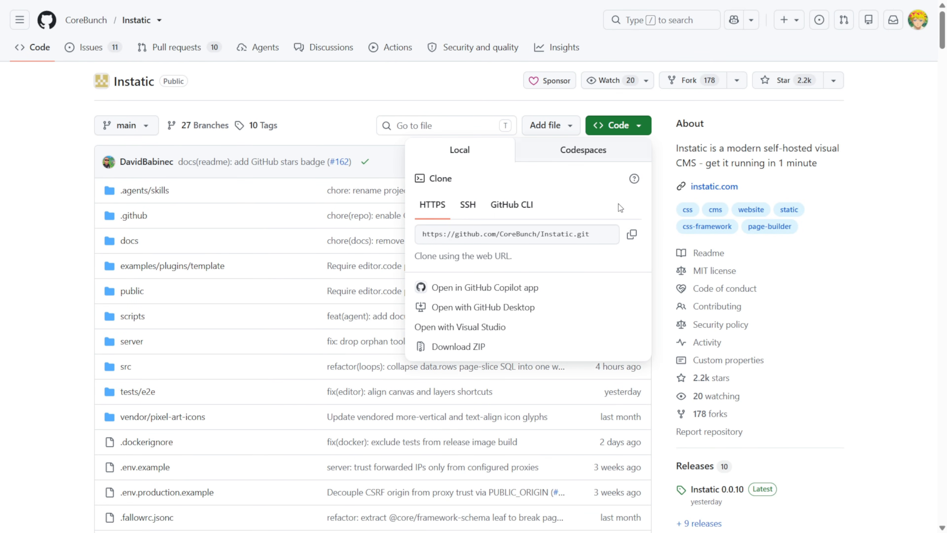
pyautogui.click(632, 237)
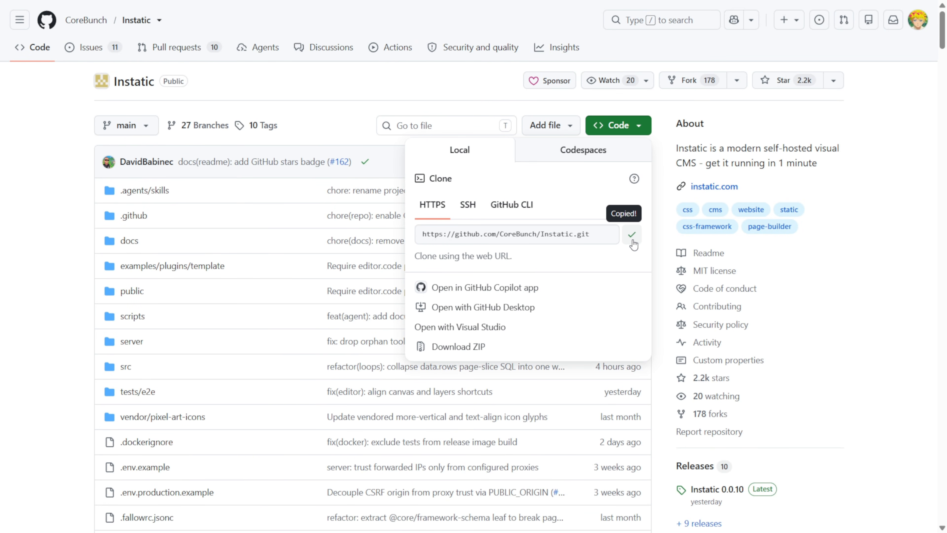
pyautogui.hotkey('alt', 'Tab')
pyautogui.click(122, 263)
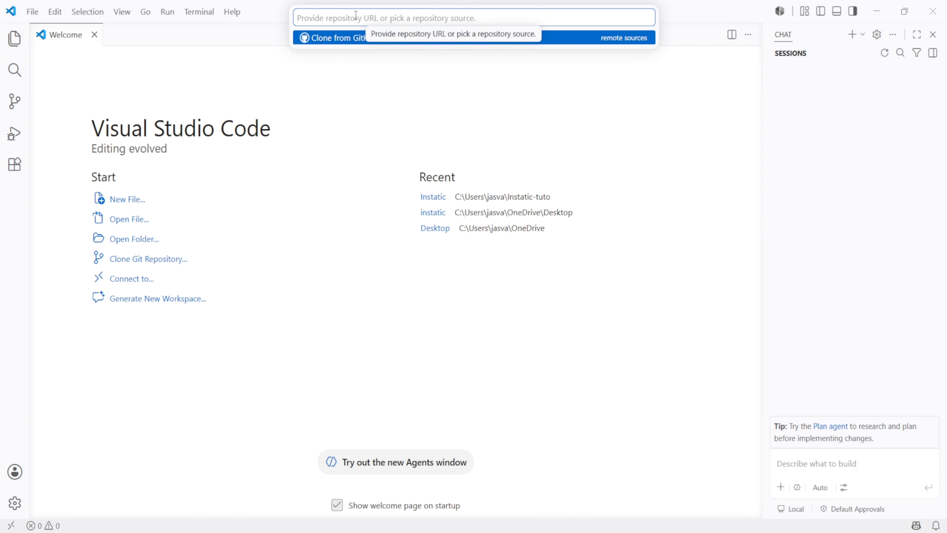
# Clone the Instatic repository from the pasted URL into VS Code, then return to the browser
pyautogui.hotkey('ctrl', 'v')
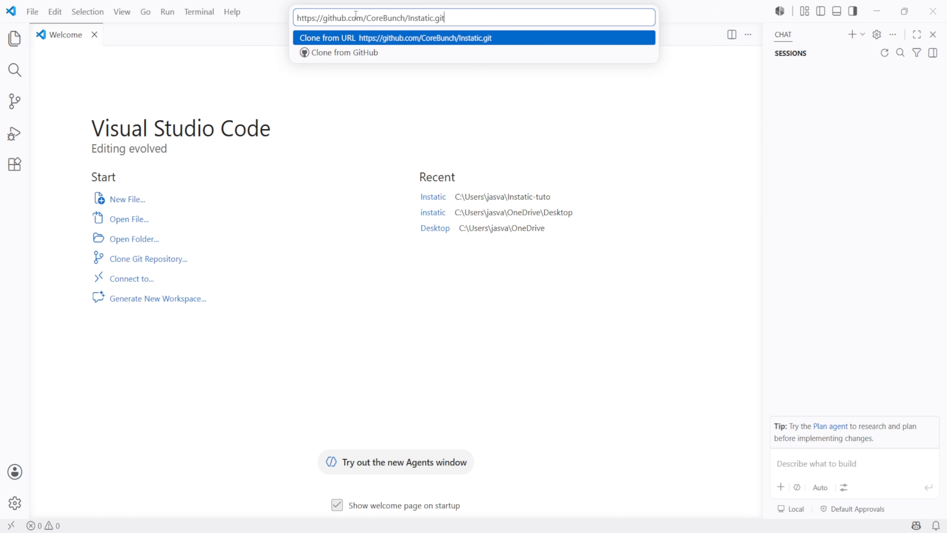
pyautogui.click(374, 43)
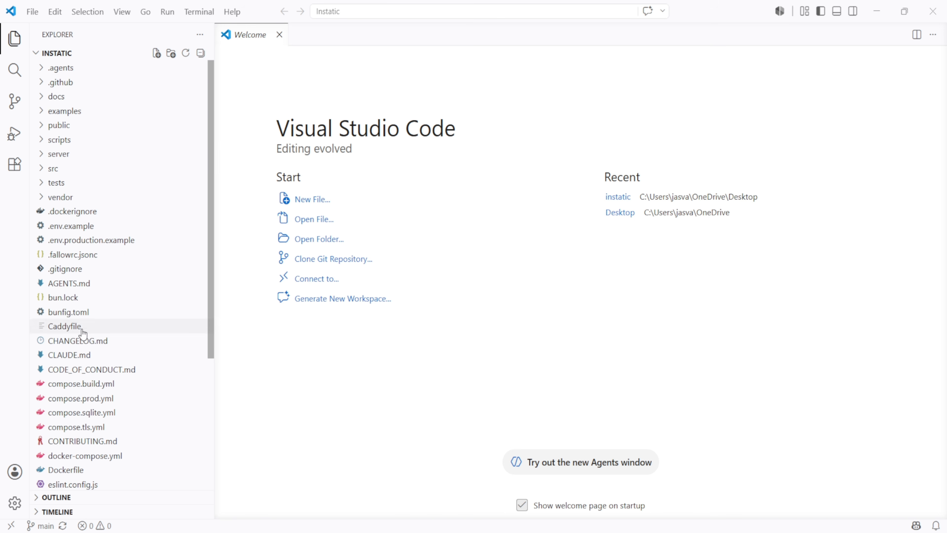
pyautogui.scroll(-5, 92, 458)
pyautogui.scroll(5, 91, 458)
pyautogui.hotkey('alt', 'Tab')
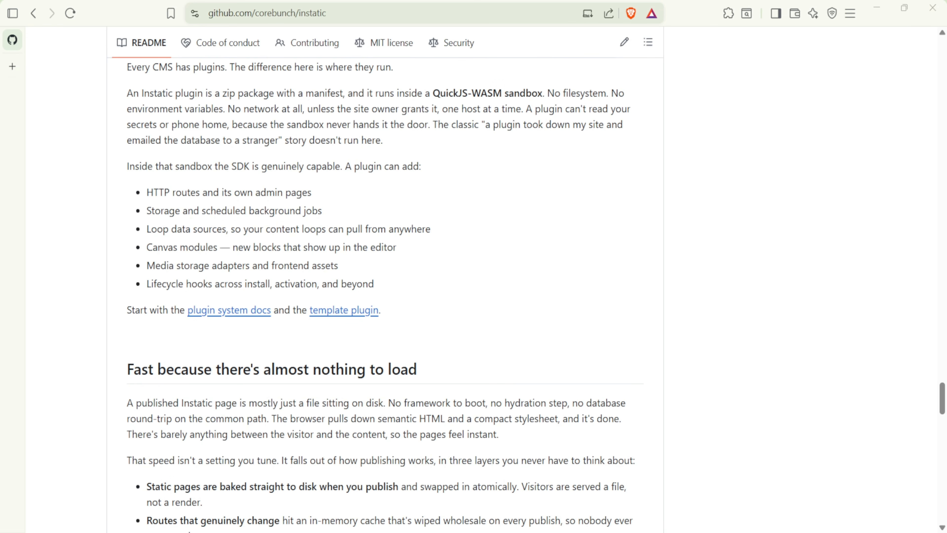
# Search the web for 'bun install' in a new tab and open Bun's Installation guide
pyautogui.click(12, 66)
pyautogui.write('bun')
pyautogui.press('Return')
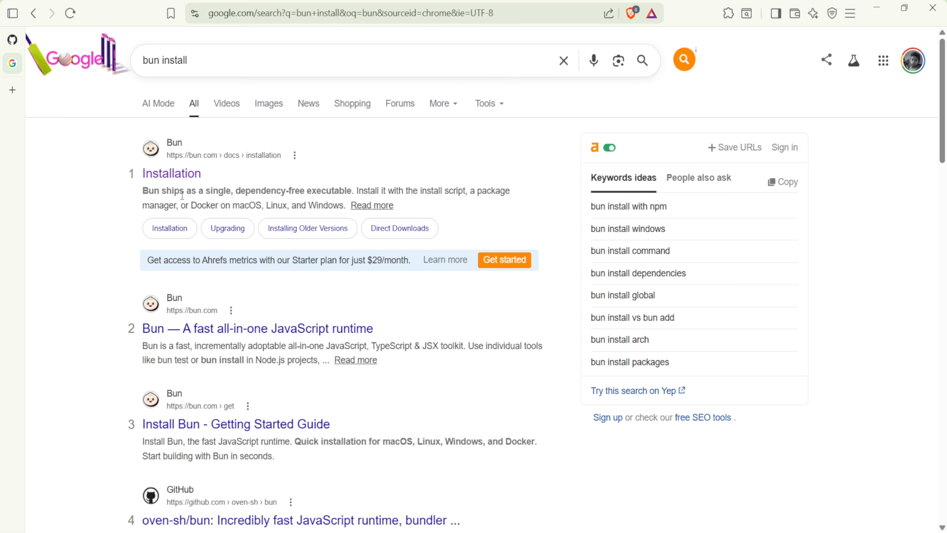
pyautogui.click(172, 173)
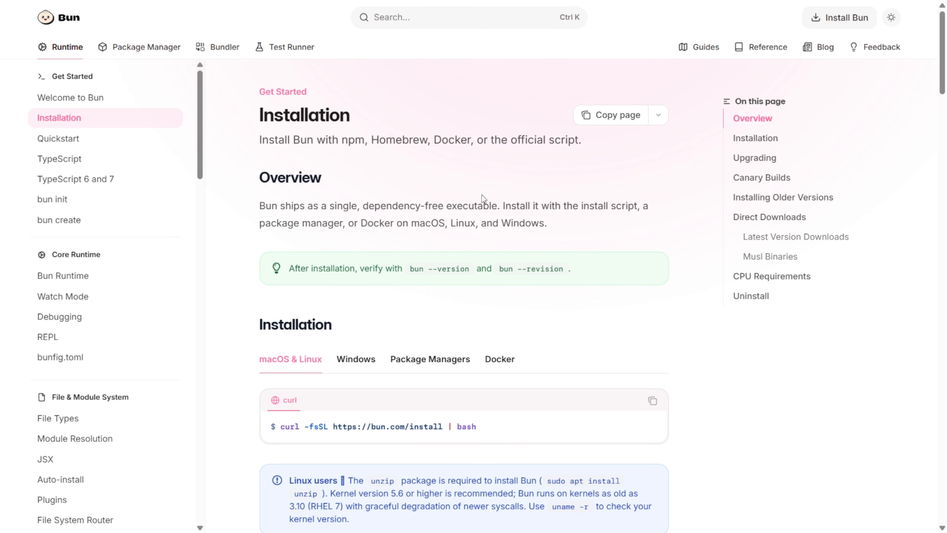
# Copy the Windows PowerShell install command from the Installation page
pyautogui.scroll(-3, 293, 271)
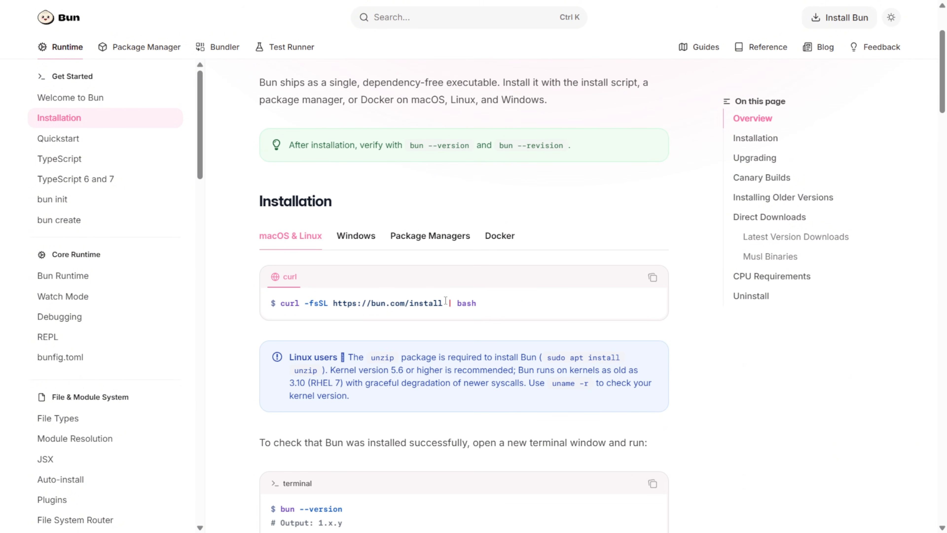
pyautogui.click(370, 240)
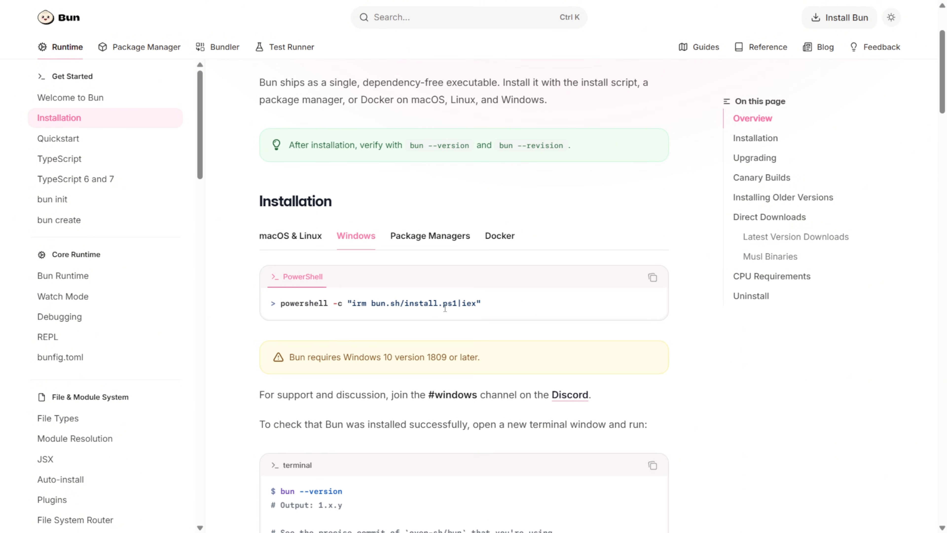
pyautogui.click(652, 279)
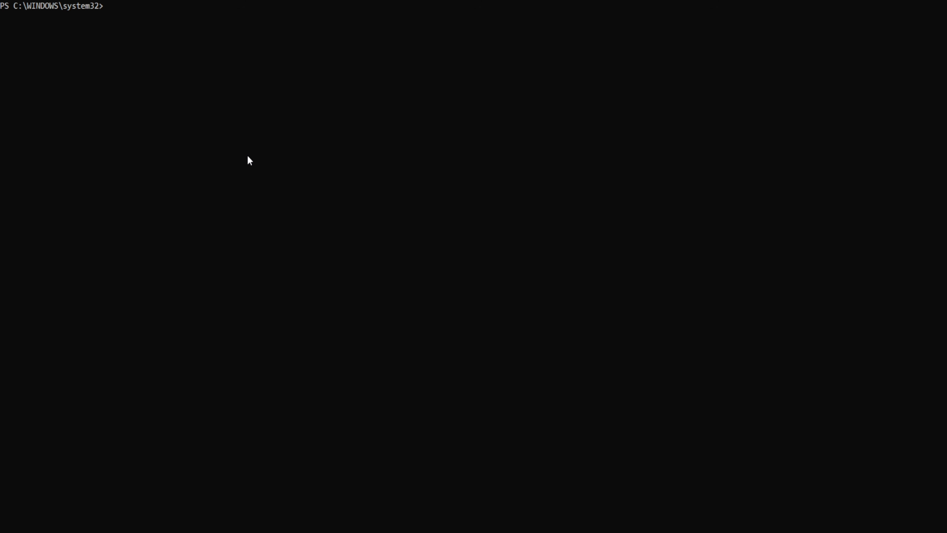
# Install Bun 1.3.14 by running the pasted command in PowerShell, then check it with bun
pyautogui.hotkey('ctrl', 'v')
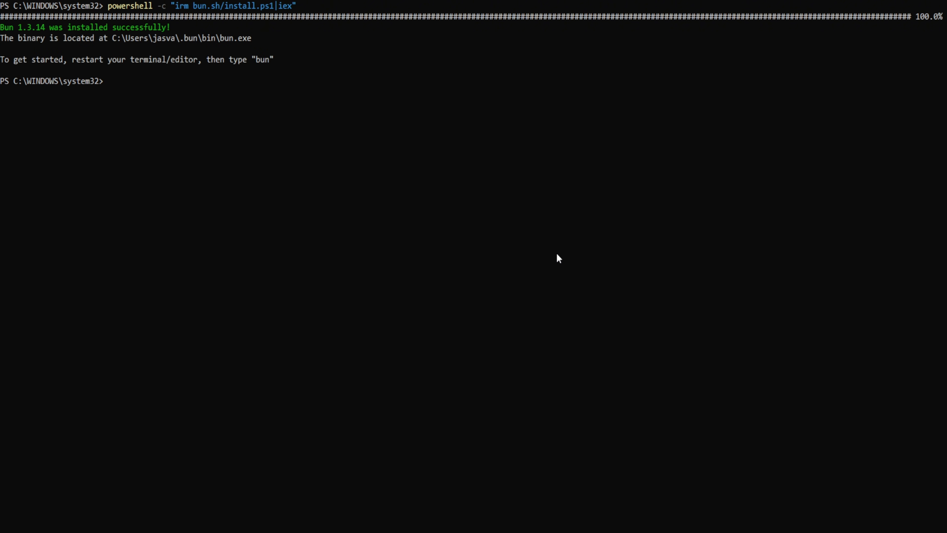
pyautogui.write('bun')
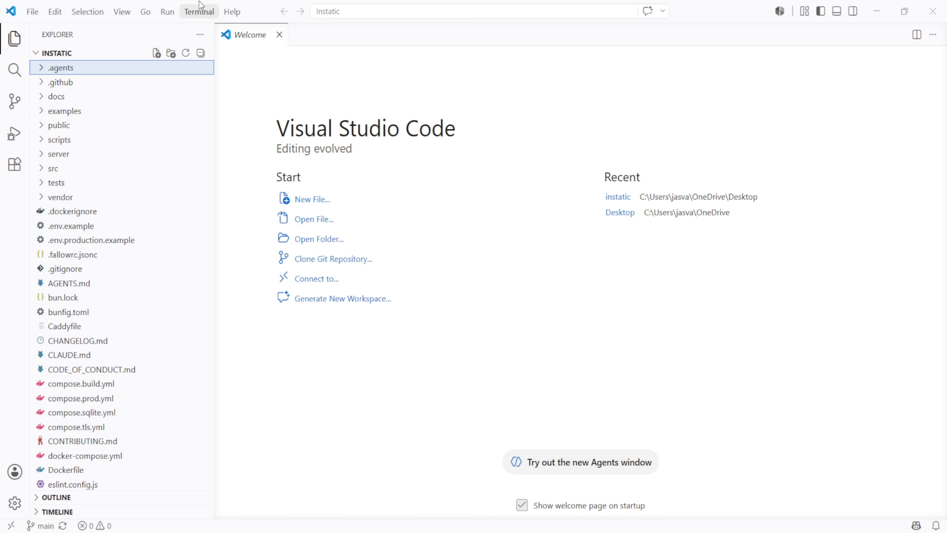
# Run 'bun run dev' in a new VS Code terminal and select the 127.0.0.1:5173 address
pyautogui.click(198, 13)
pyautogui.click(206, 30)
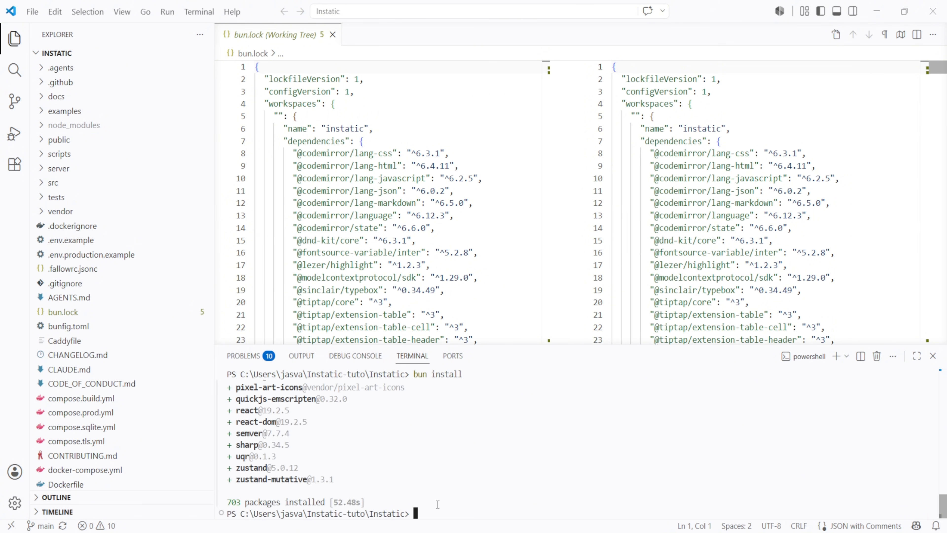
pyautogui.write('bun run dev')
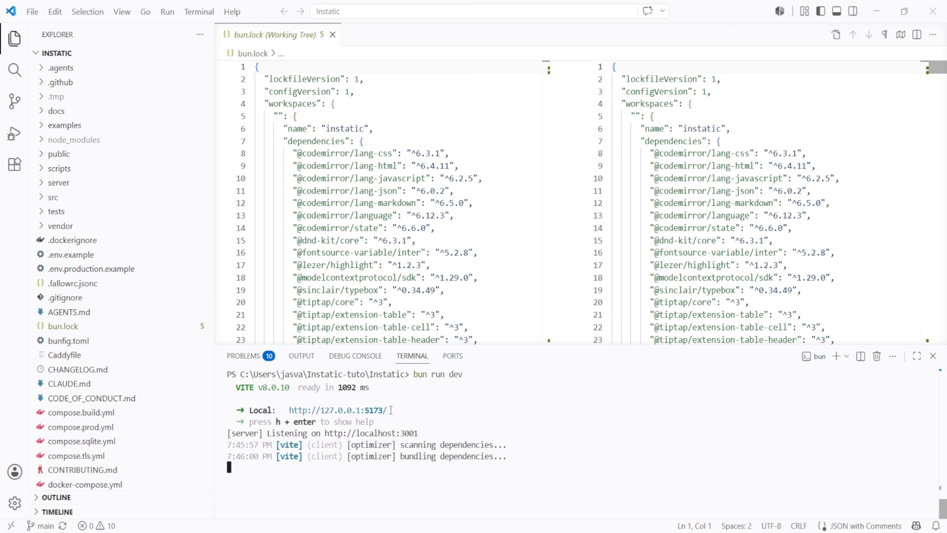
pyautogui.moveTo(390, 410); pyautogui.dragTo(289, 409)
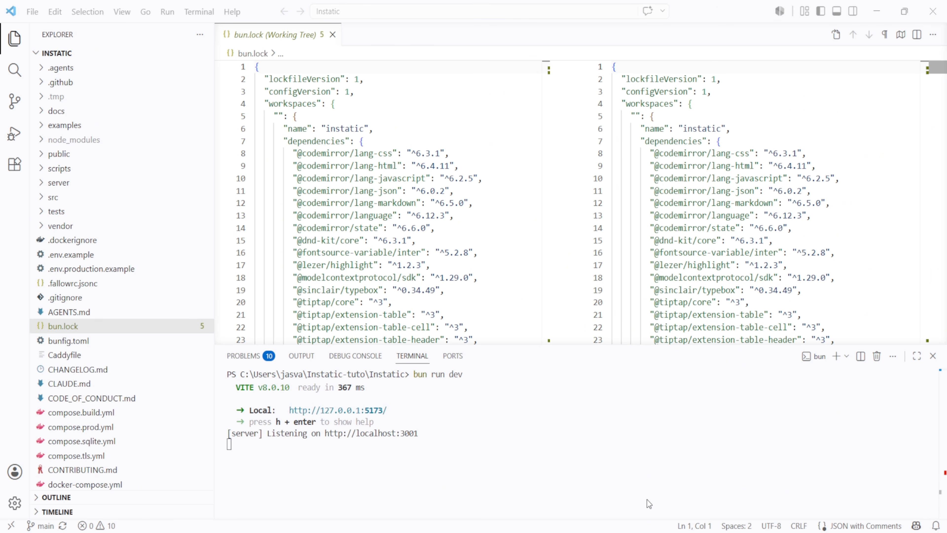
pyautogui.hotkey('alt', 'Tab')
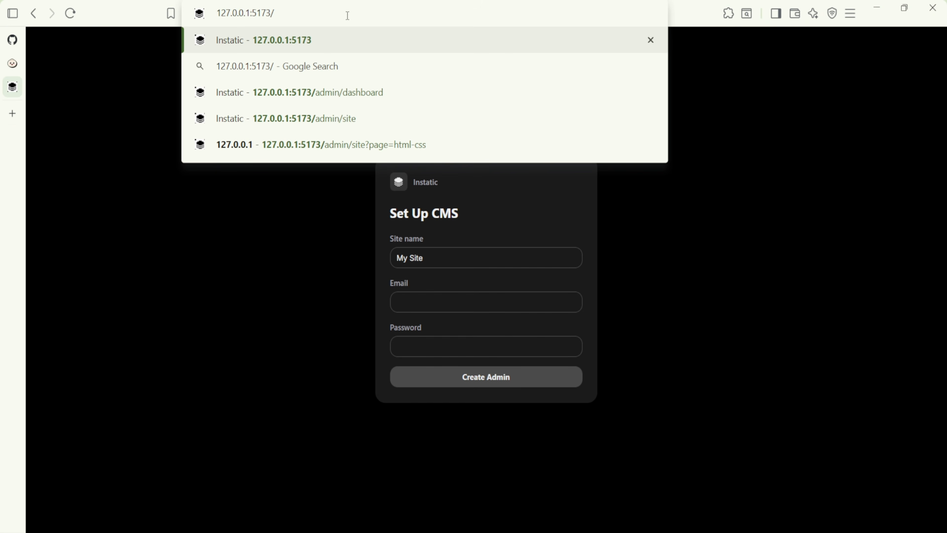
# Load 127.0.0.1:5173/admin/dashboard and create the admin account with an email and password
pyautogui.press('Return')
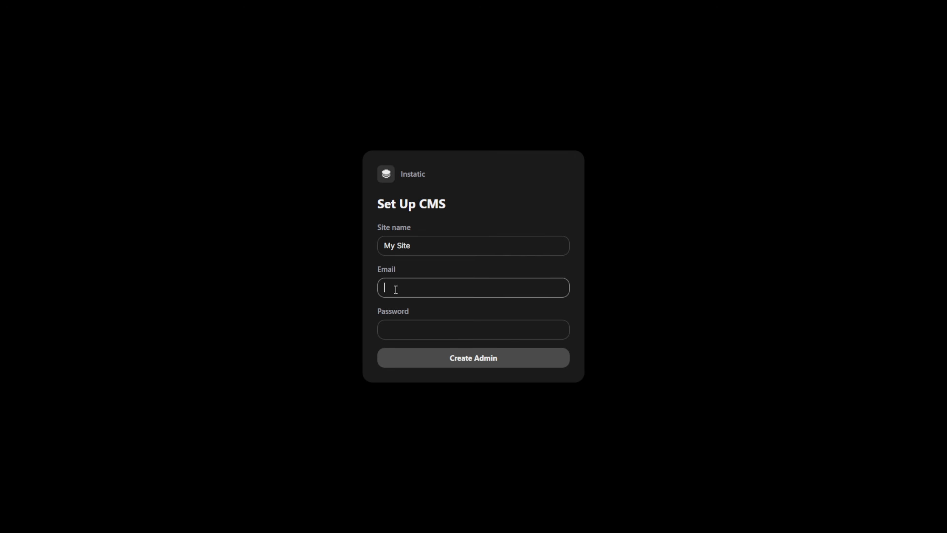
pyautogui.press('F11')
pyautogui.click(387, 287)
pyautogui.write('test@gmail.com')
pyautogui.click(407, 334)
pyautogui.write('••••••••••••••••')
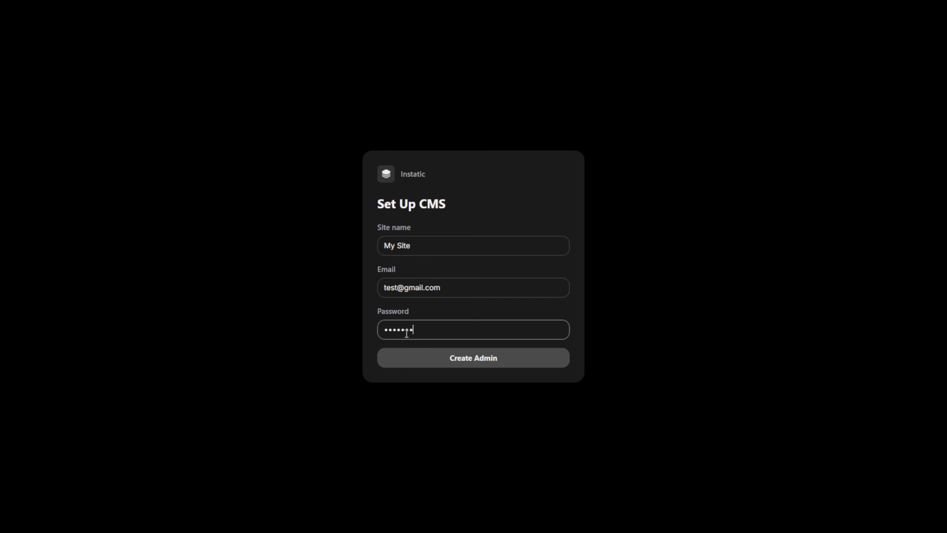
pyautogui.click(452, 362)
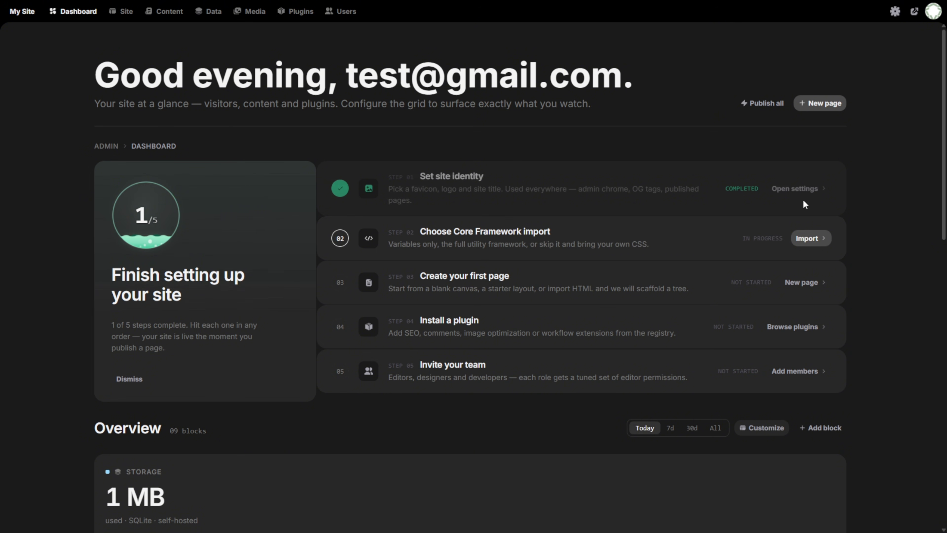
# Import the Core Framework in step 02 using the Full framework option
pyautogui.click(808, 243)
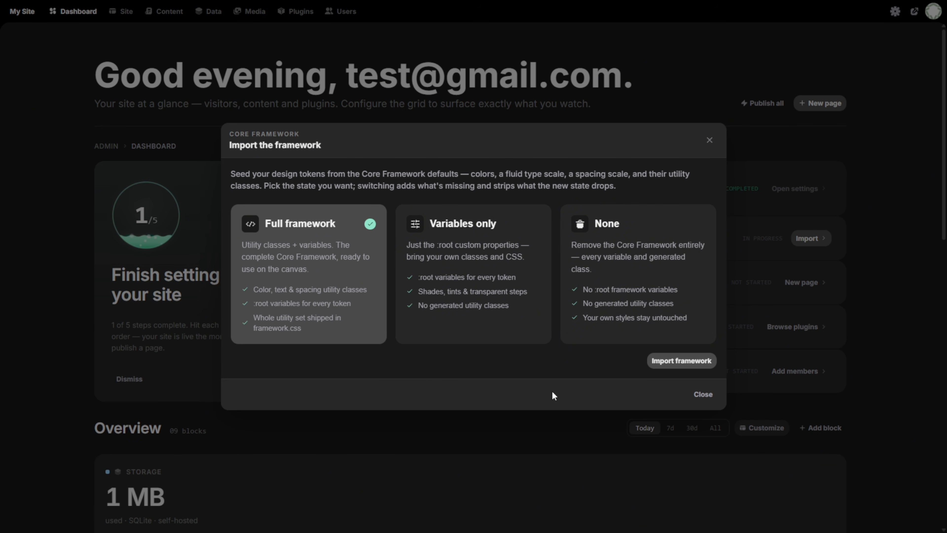
pyautogui.click(662, 362)
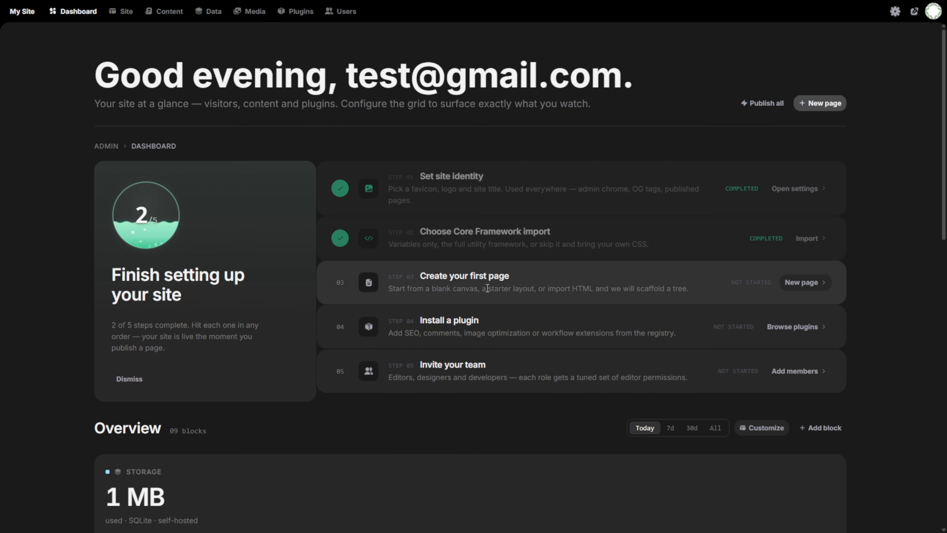
# Open the site editor's Data tables view and start a site import, picking a folder to upload
pyautogui.click(801, 283)
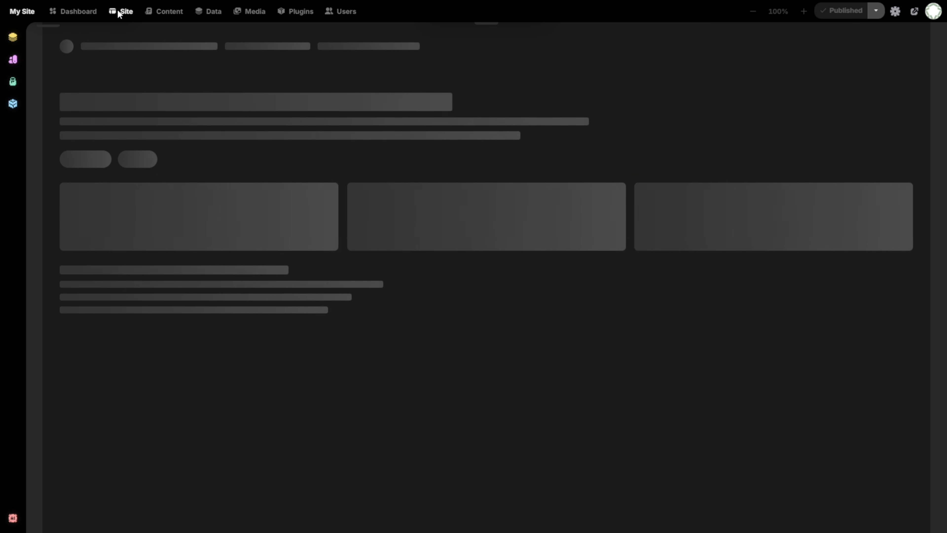
pyautogui.click(197, 13)
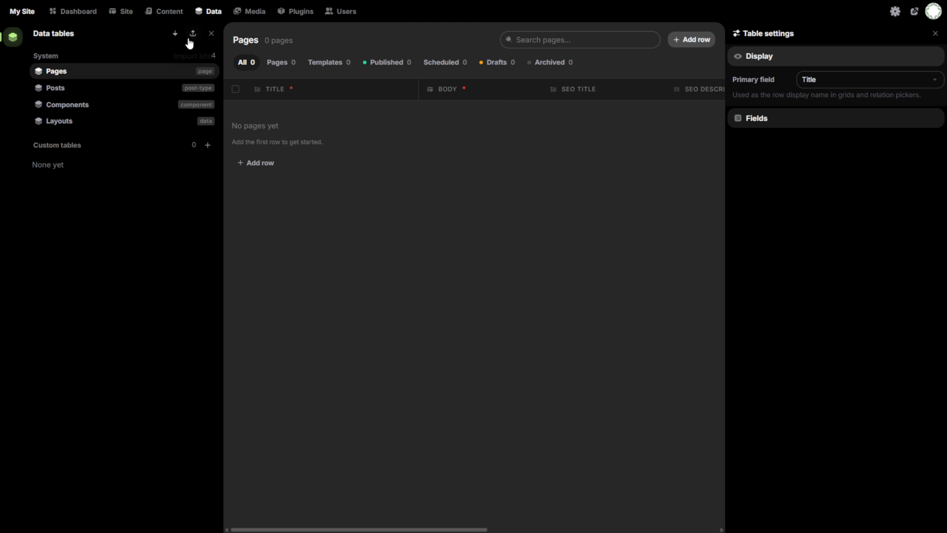
pyautogui.click(193, 34)
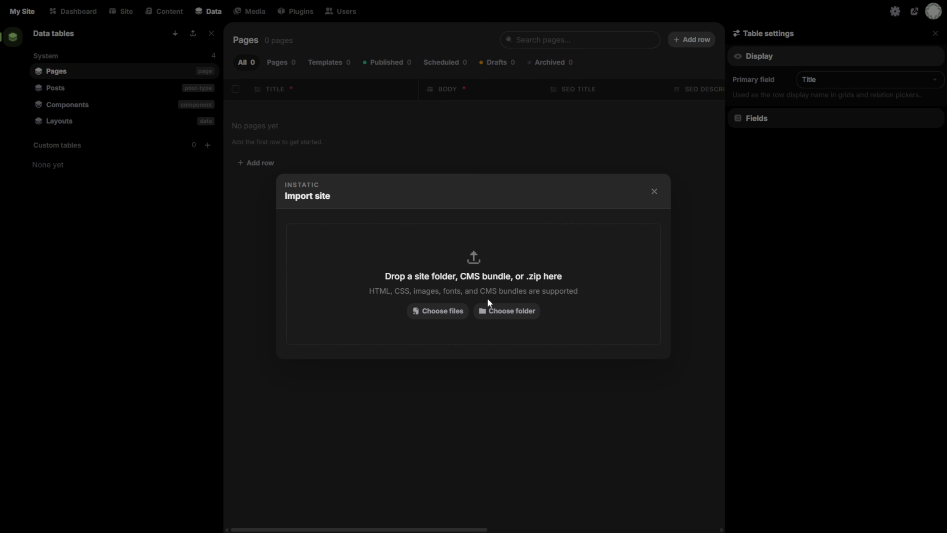
pyautogui.click(490, 313)
# Upload the AetherVoyage folder, overwrite all conflicting classes and design tokens, and run the import
pyautogui.click(518, 84)
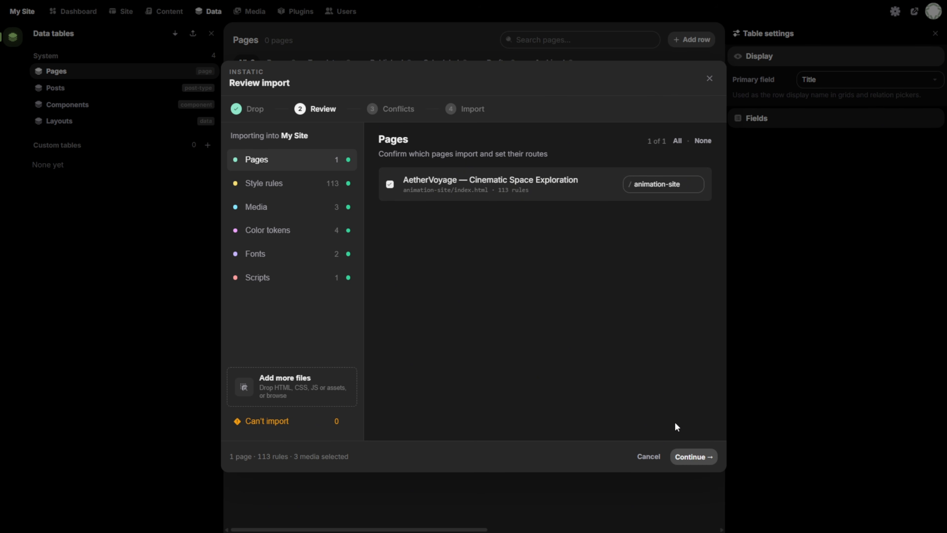
pyautogui.click(686, 457)
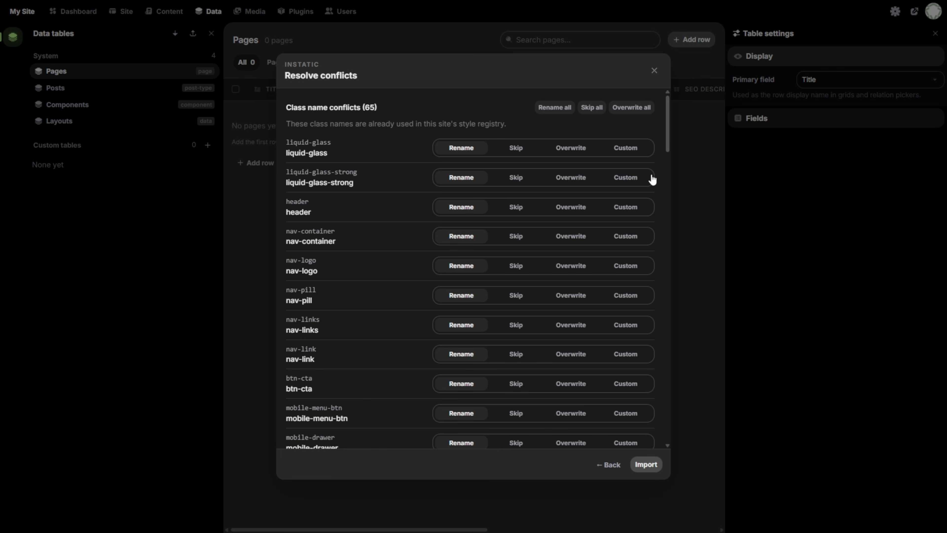
pyautogui.click(631, 108)
pyautogui.scroll(-20, 622, 218)
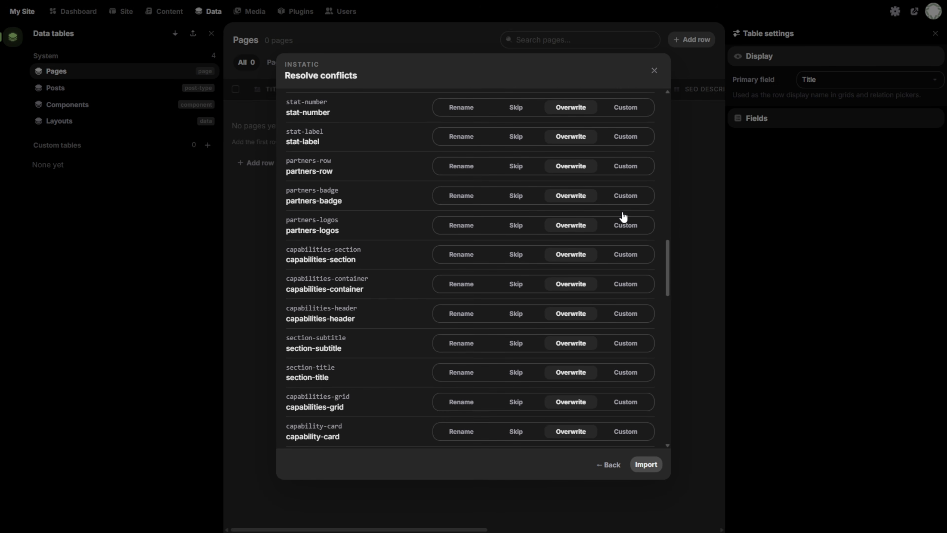
pyautogui.scroll(-3, 622, 215)
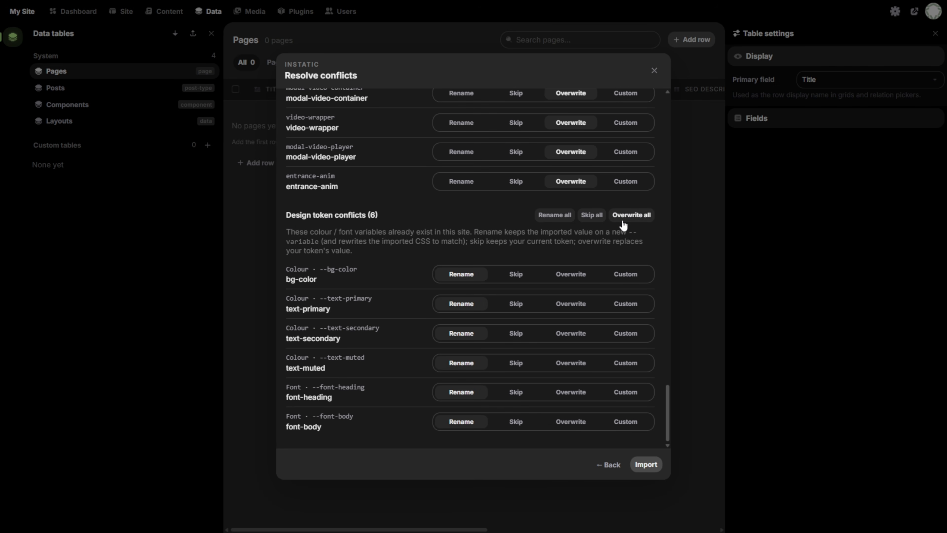
pyautogui.click(629, 216)
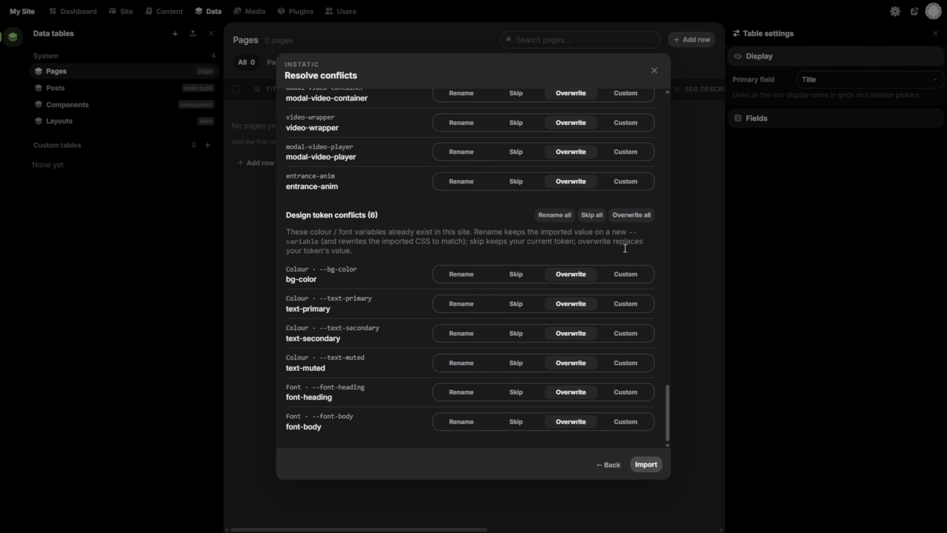
pyautogui.click(647, 465)
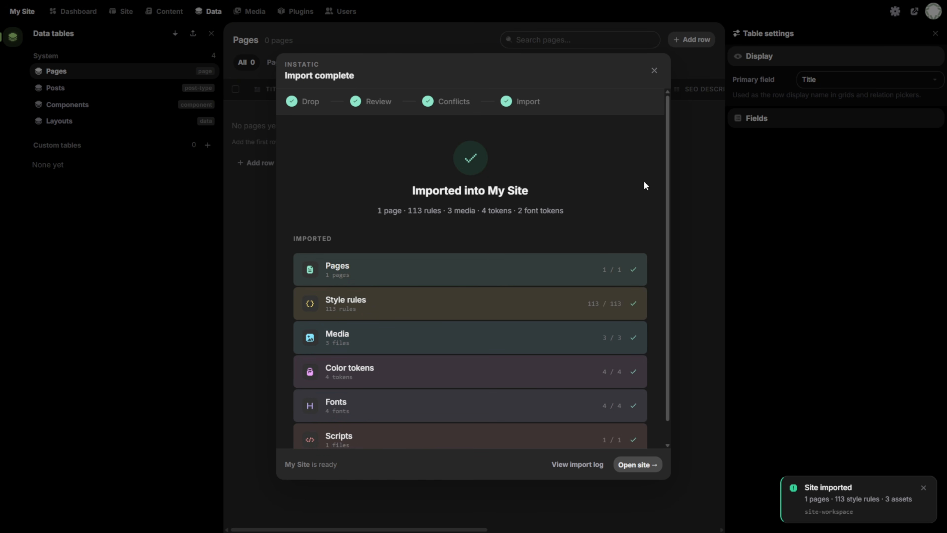
pyautogui.click(654, 70)
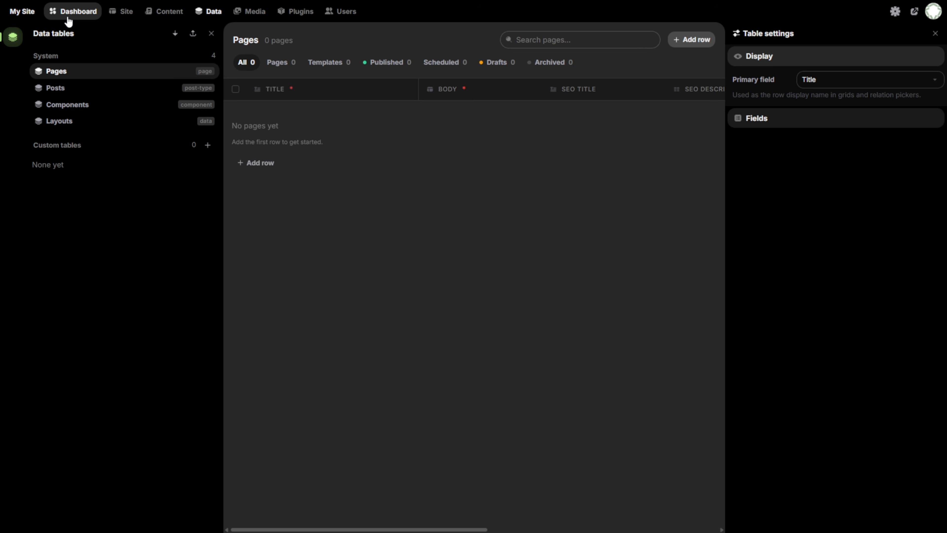
# Show the imported AetherVoyage page in mobile, tablet and desktop frames with its scripts running
pyautogui.click(126, 12)
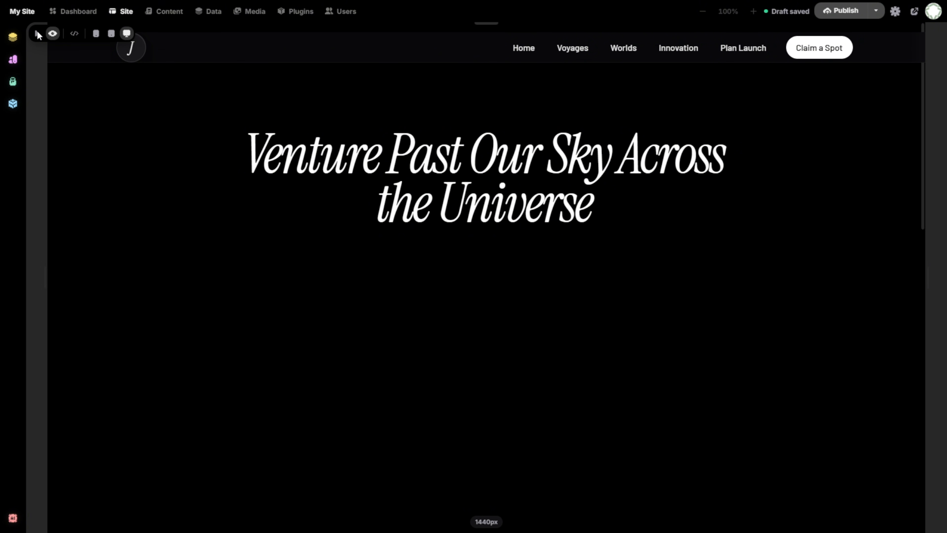
pyautogui.click(38, 33)
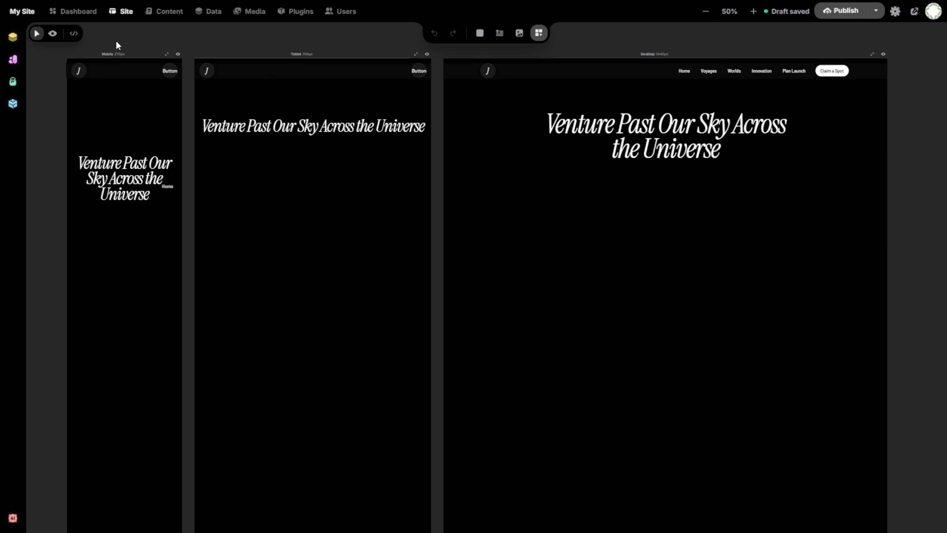
pyautogui.click(76, 34)
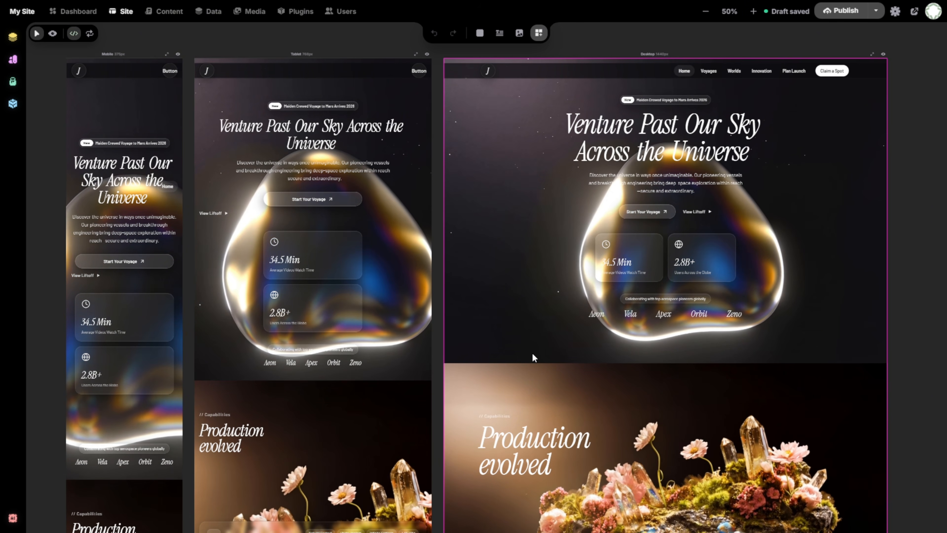
pyautogui.scroll(-3, 532, 353)
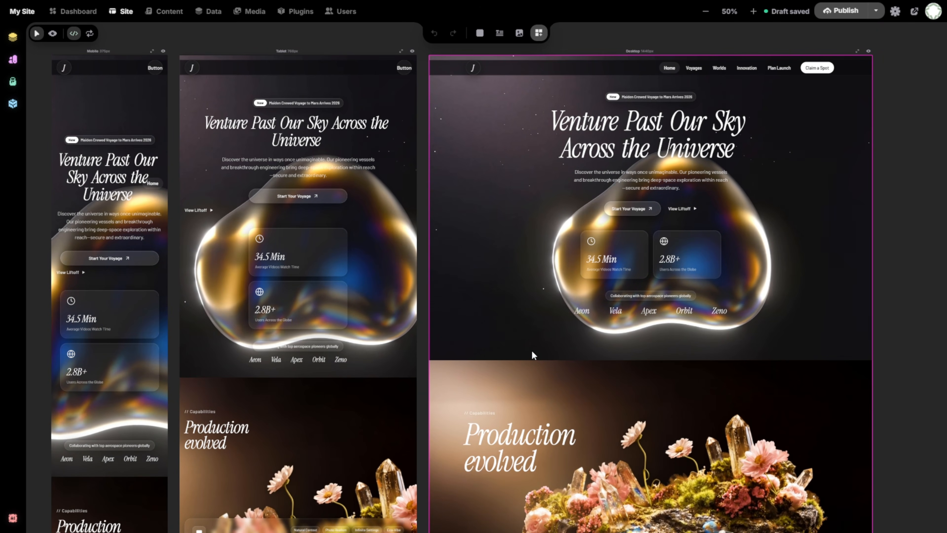
pyautogui.scroll(-5, 533, 354)
pyautogui.scroll(5, 532, 354)
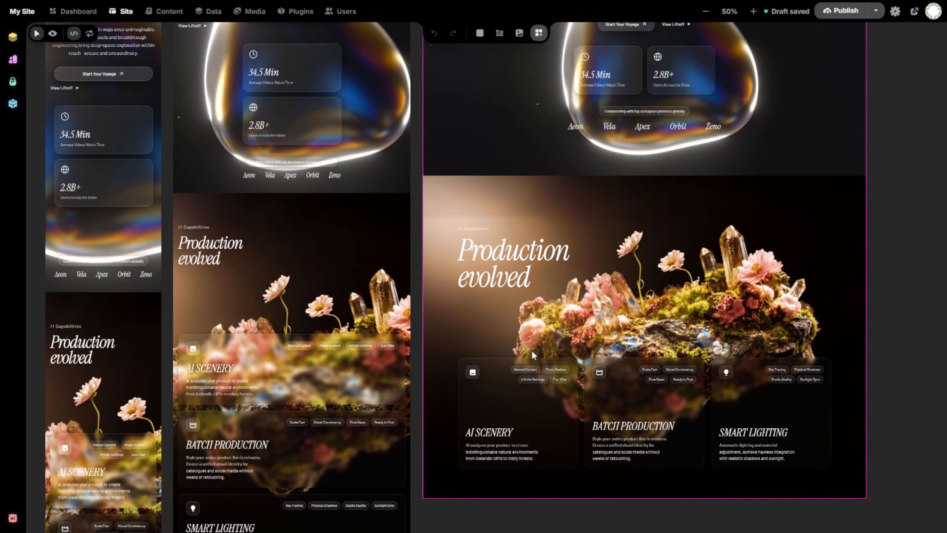
pyautogui.scroll(3, 532, 350)
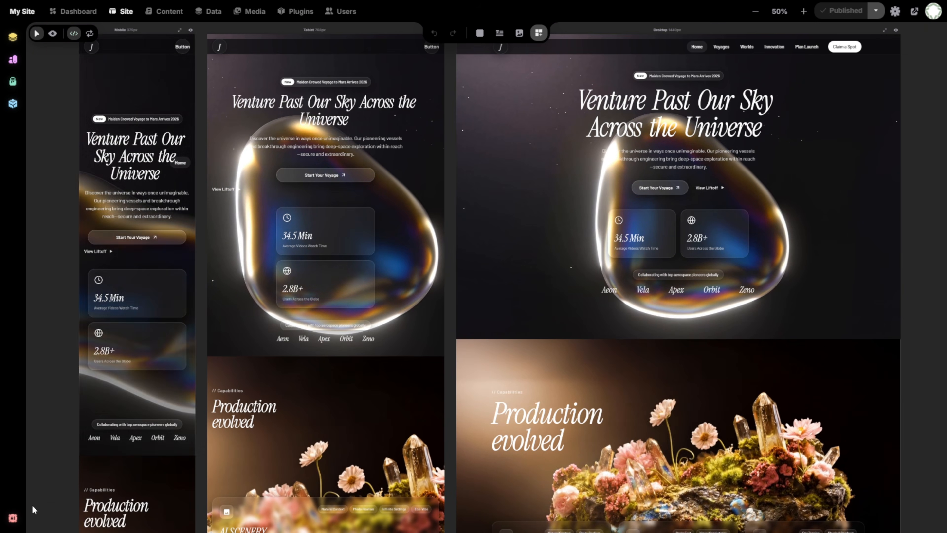
# From the AI assistant, open the AI credential form and keep Anthropic (Claude) as the provider
pyautogui.click(13, 518)
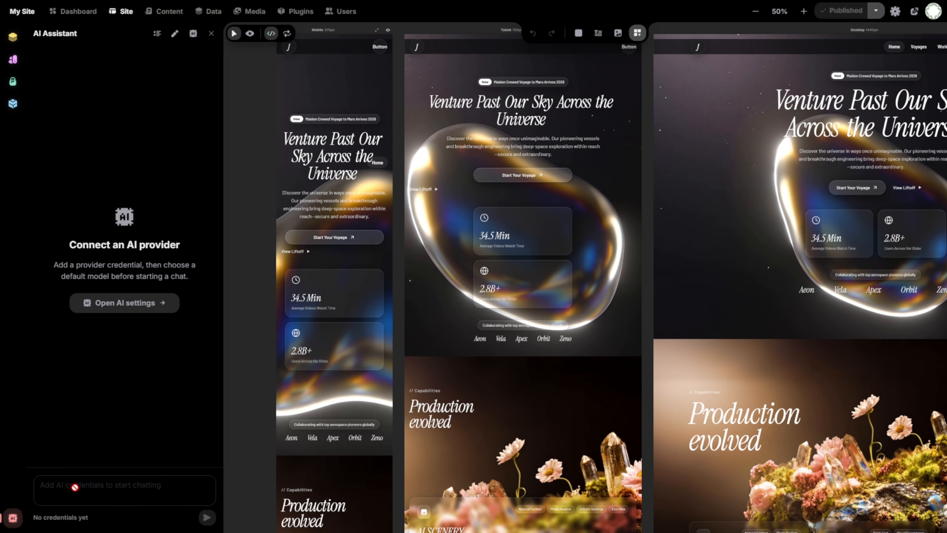
pyautogui.click(136, 308)
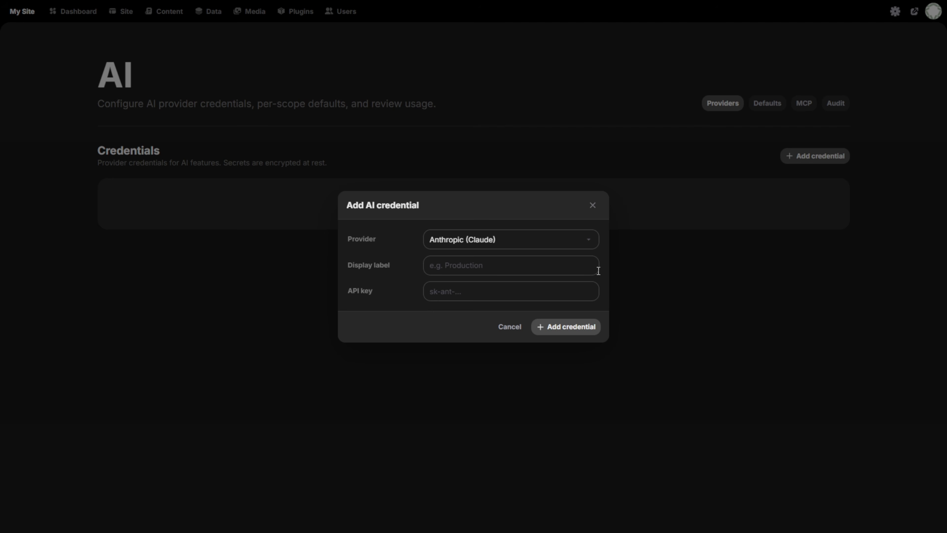
pyautogui.click(534, 243)
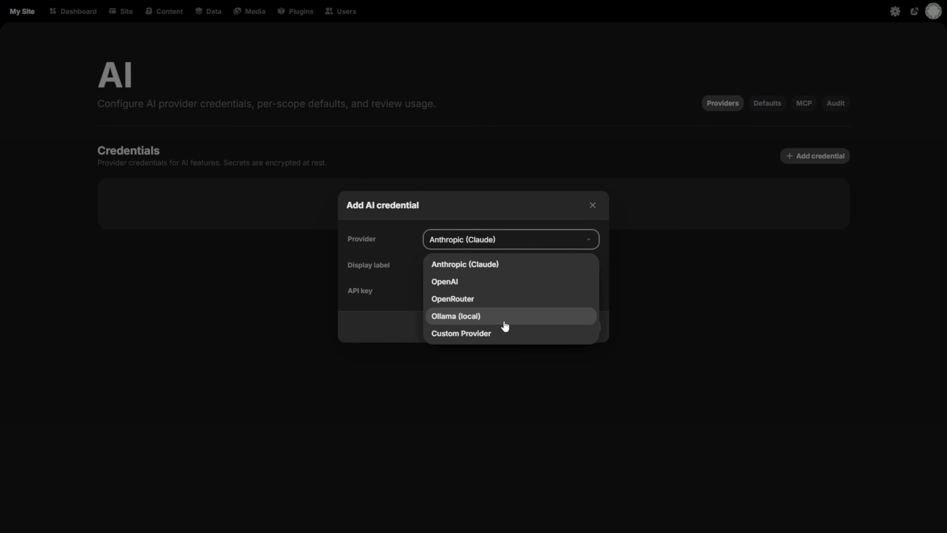
pyautogui.click(406, 300)
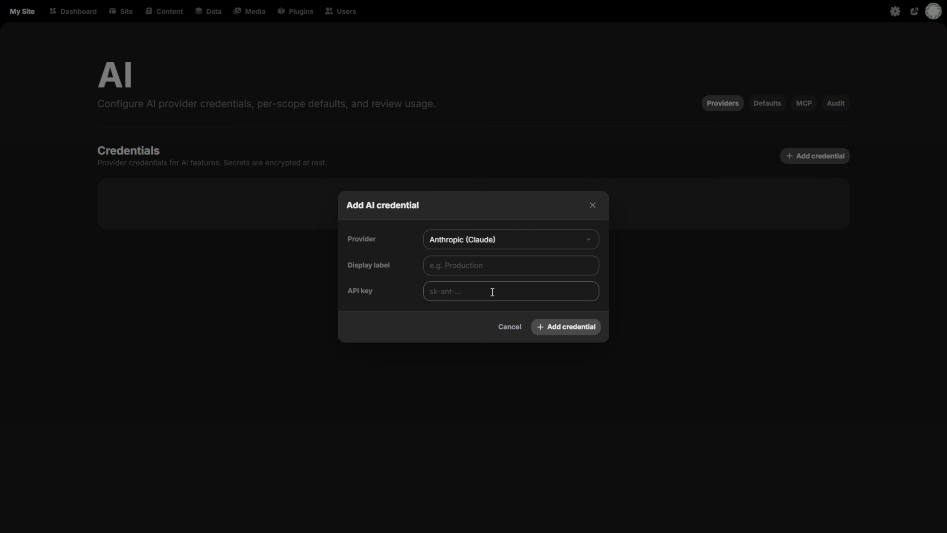